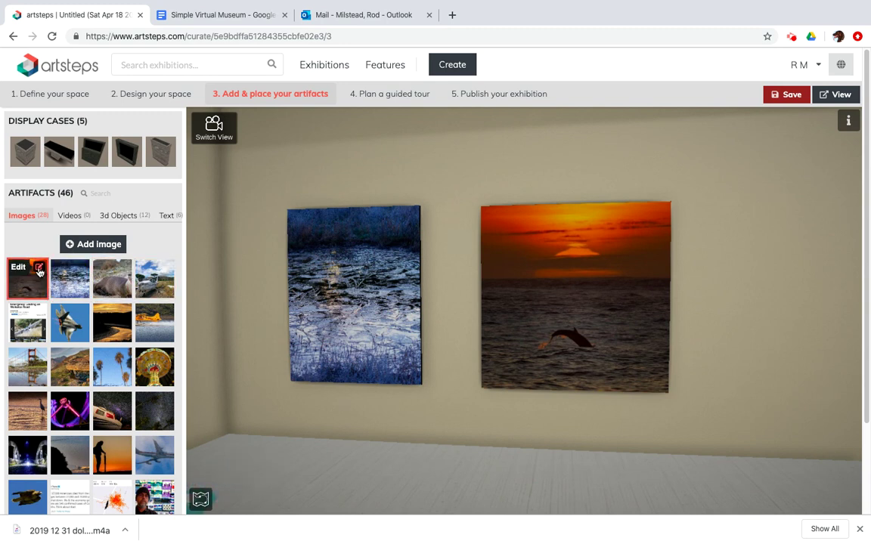
Step: Set the Dolphin Sunset image's audio source to File and load '2019 12 31 dolphin sunset.m4a'
click(40, 269)
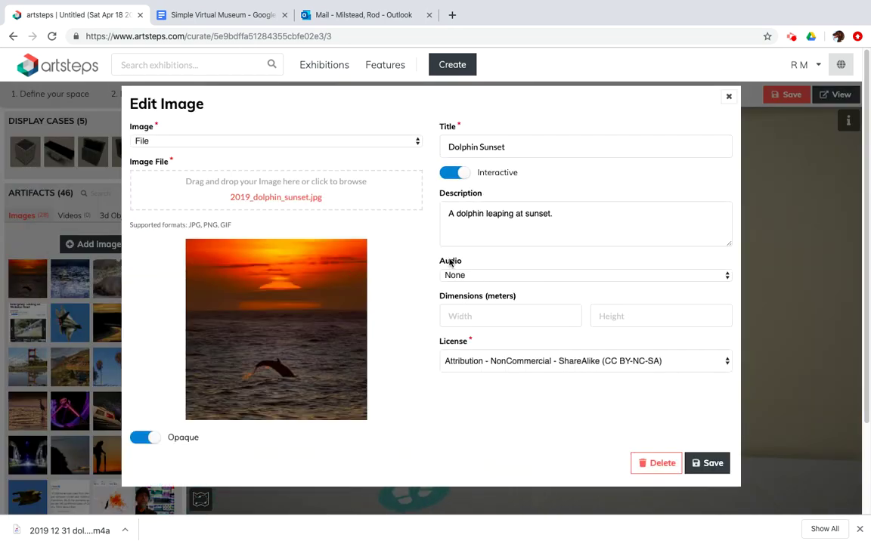
click(473, 277)
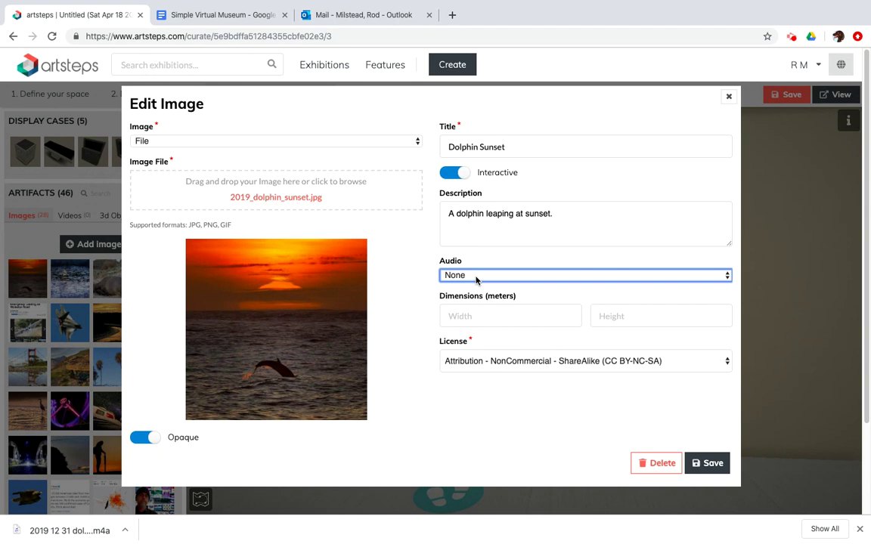
click(475, 277)
click(479, 288)
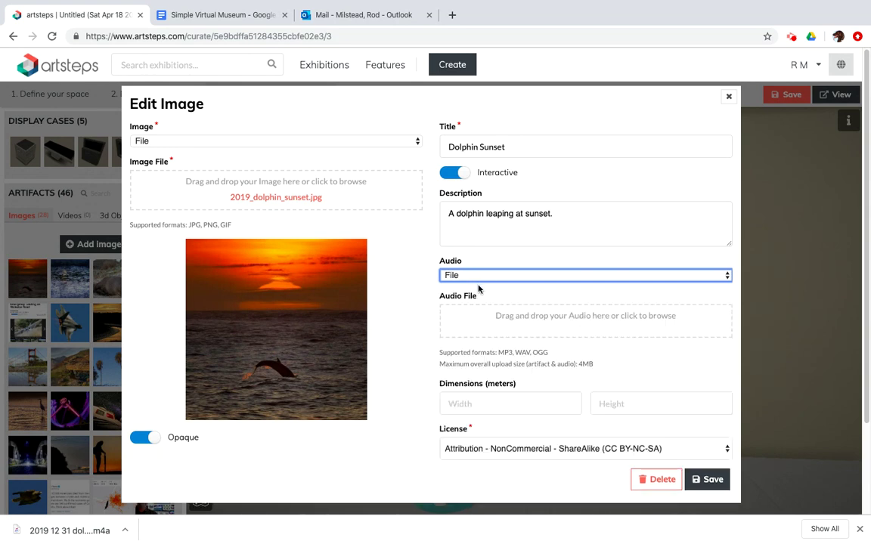
click(534, 320)
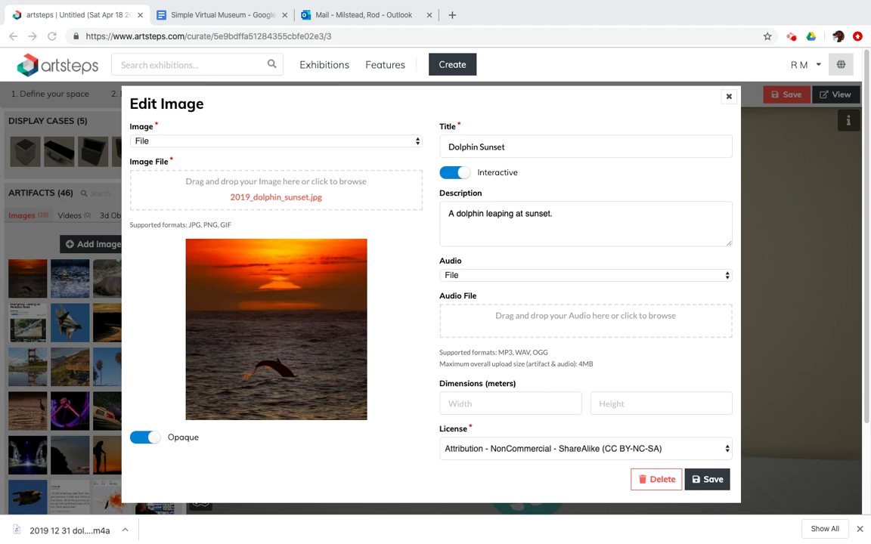
key(Return)
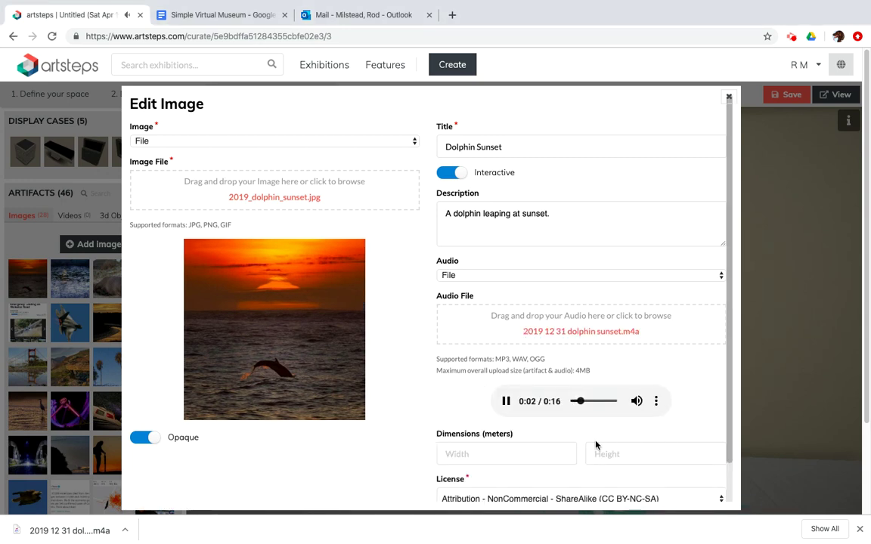
Step: Pause the 16-second narration preview and highlight the supported formats MP3, WAV, OGG
click(505, 401)
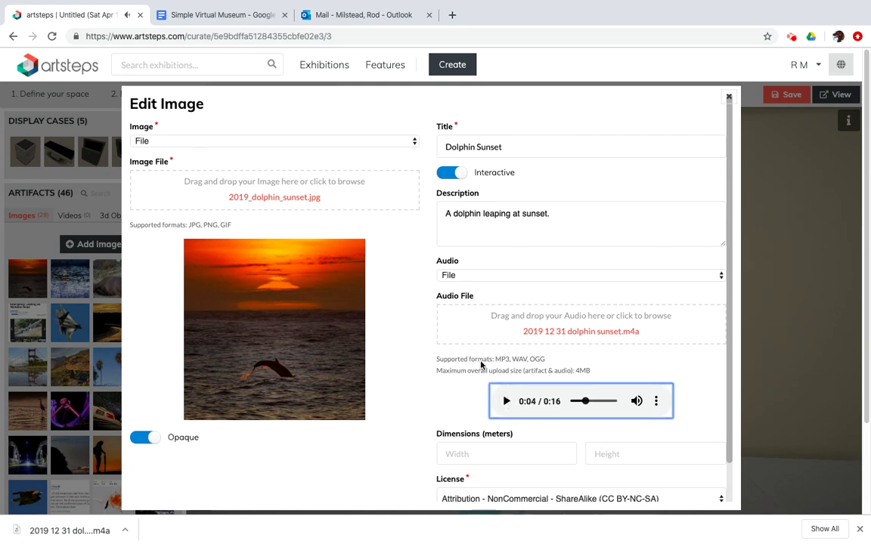
click(494, 359)
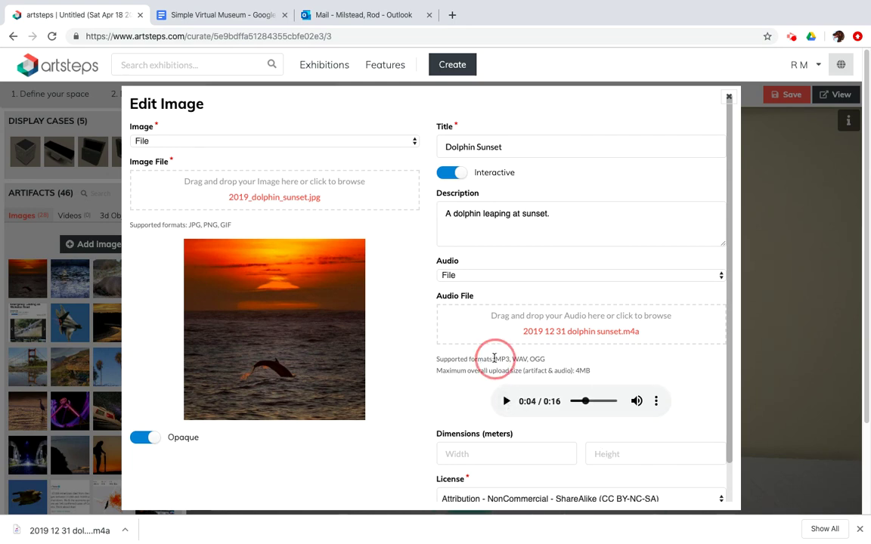
drag(494, 358, 544, 360)
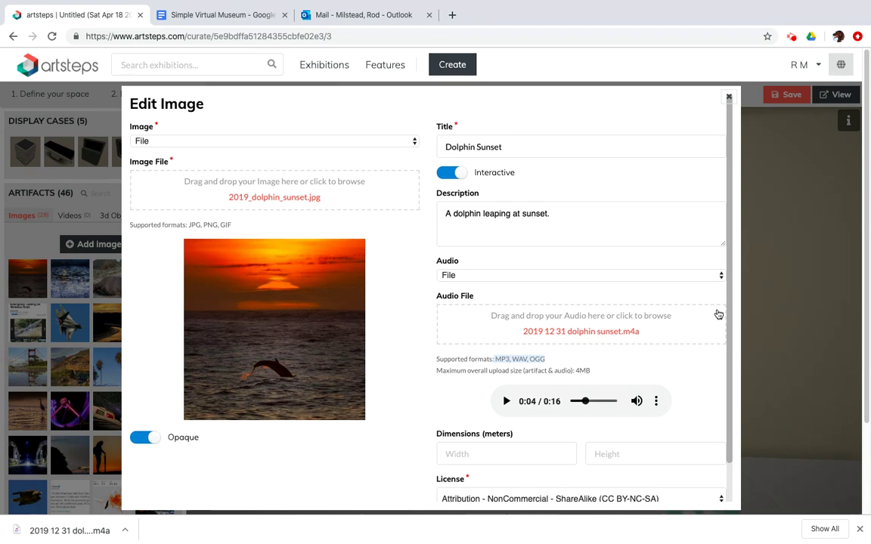
drag(729, 341, 735, 414)
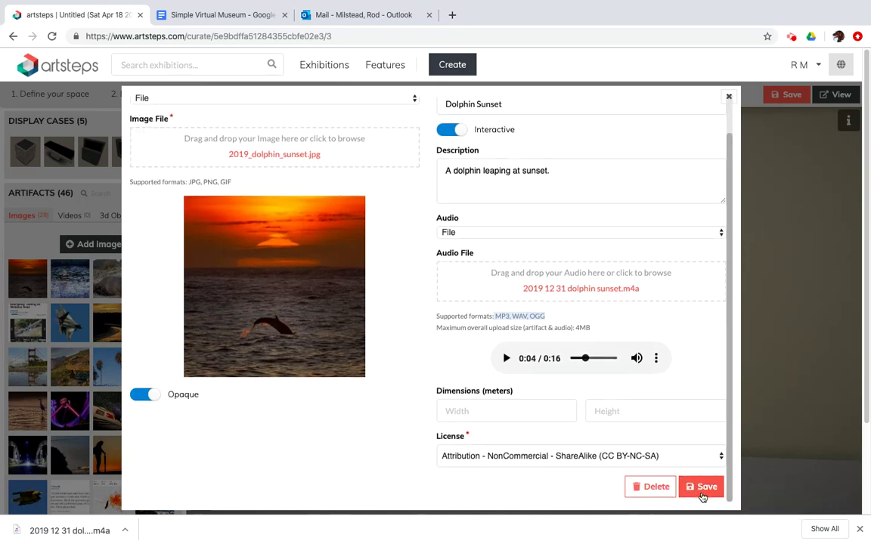
Step: Save the Dolphin Sunset image and the exhibition 'Untitled (Sat Apr 18 2020 22:22)', then switch to view mode
click(700, 488)
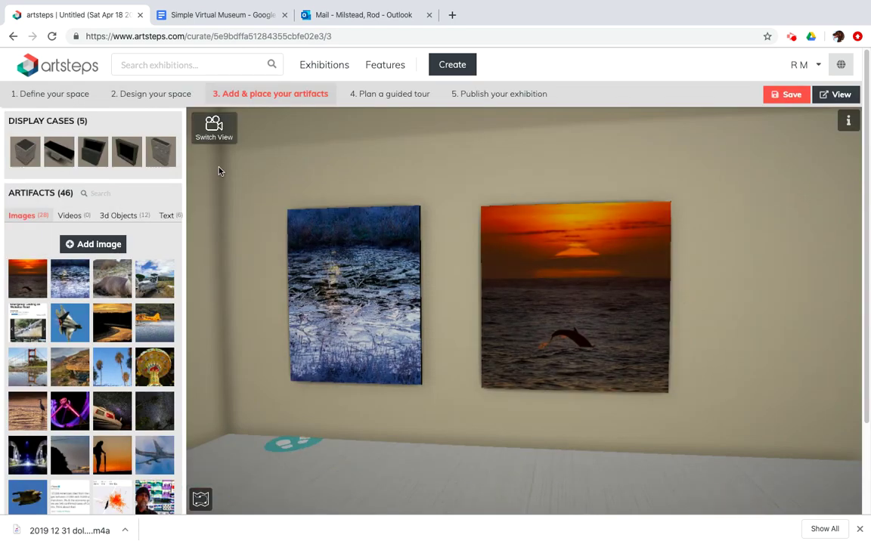
click(787, 93)
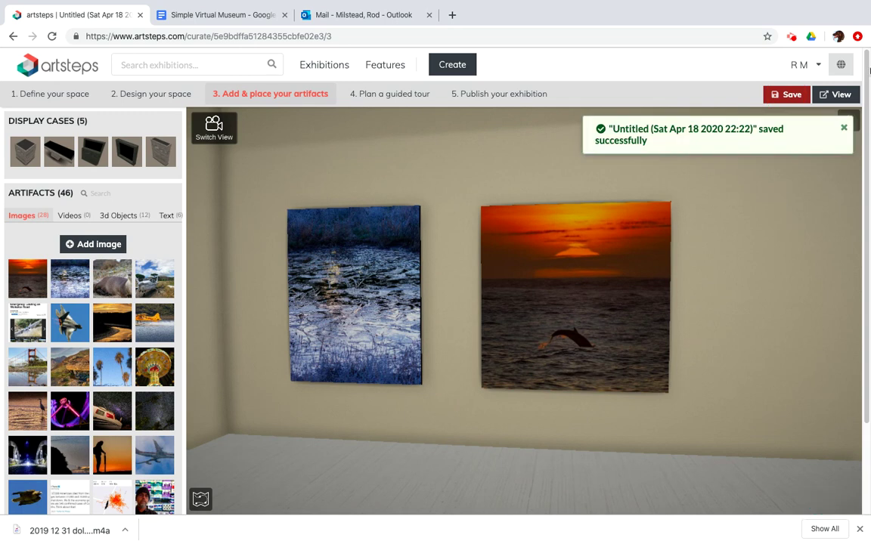
click(836, 95)
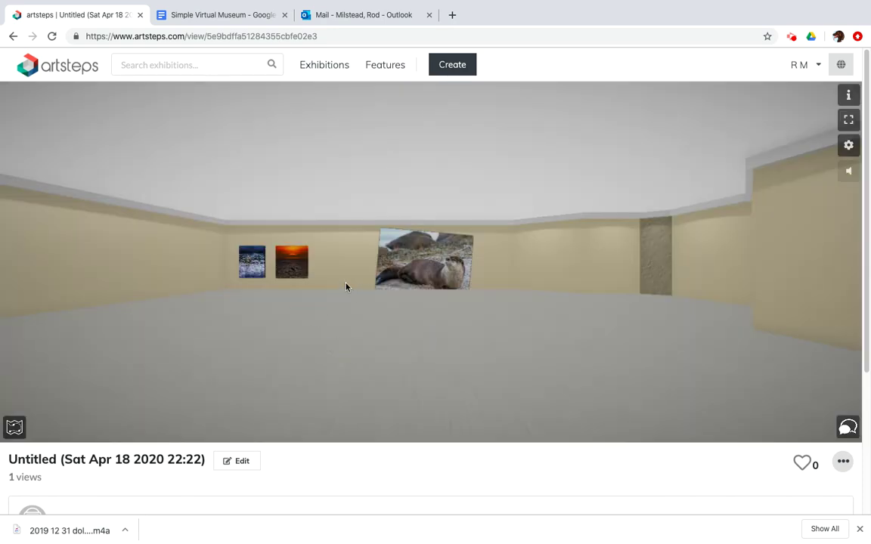
Step: Walk across the gallery floor up to the two paintings
click(286, 317)
click(423, 316)
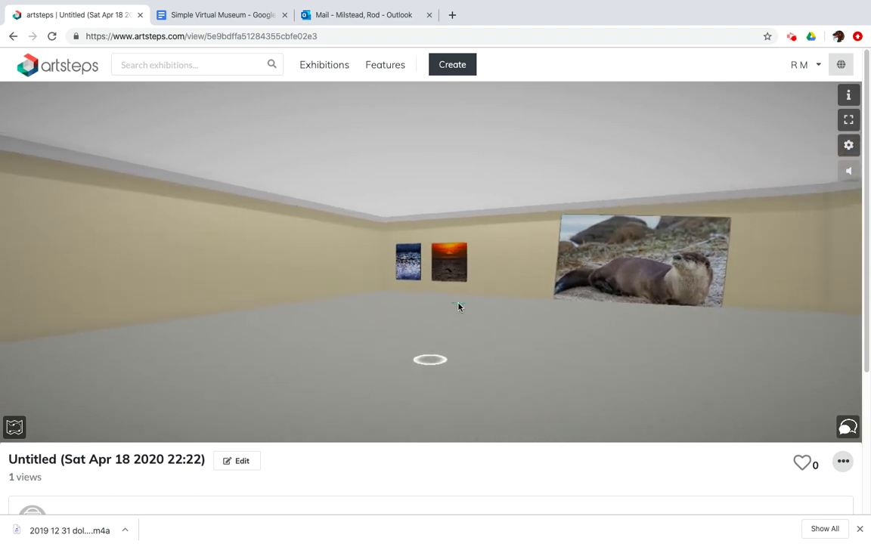
click(462, 339)
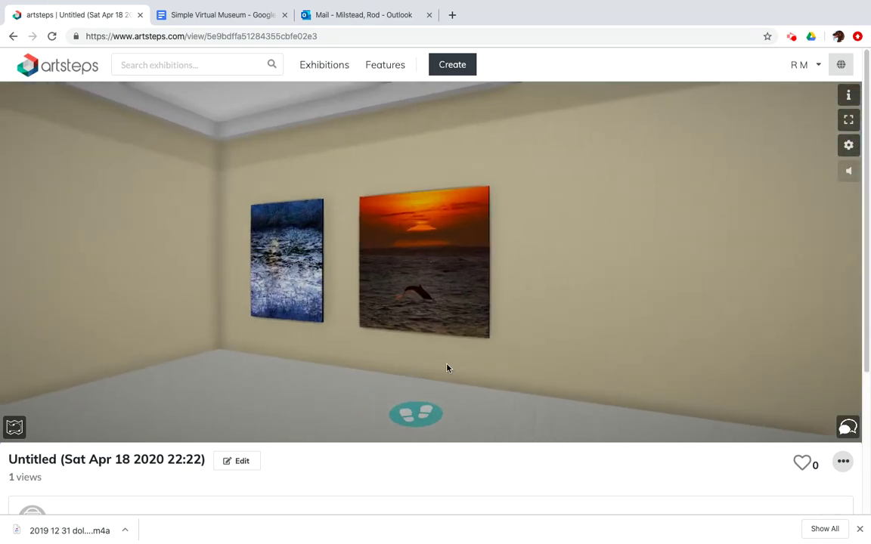
Step: Open the Dolphin Sunset painting's info panel and pause its narration at 0:05
click(422, 304)
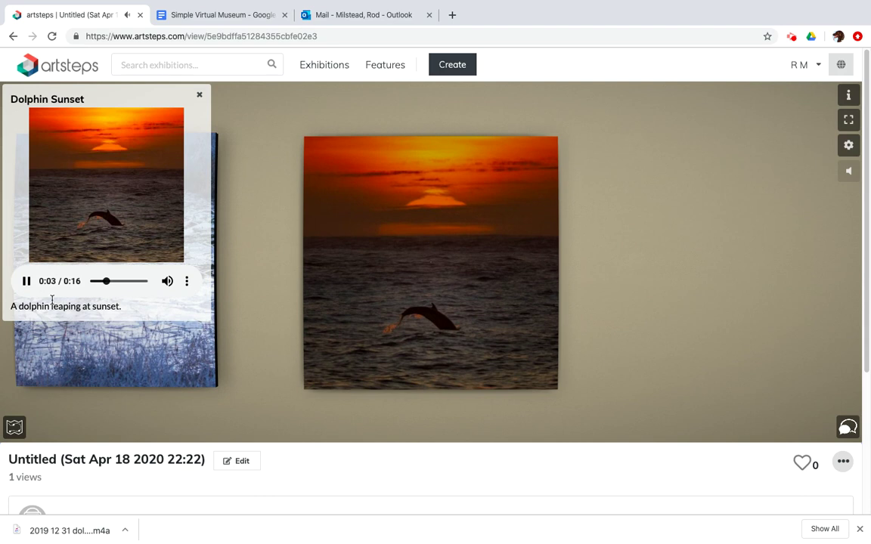
click(26, 280)
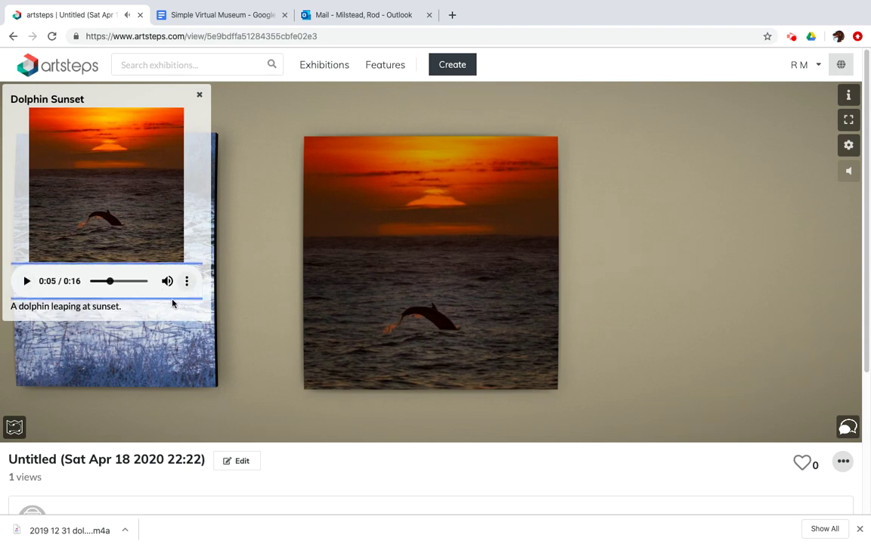
click(121, 310)
triple_click(19, 321)
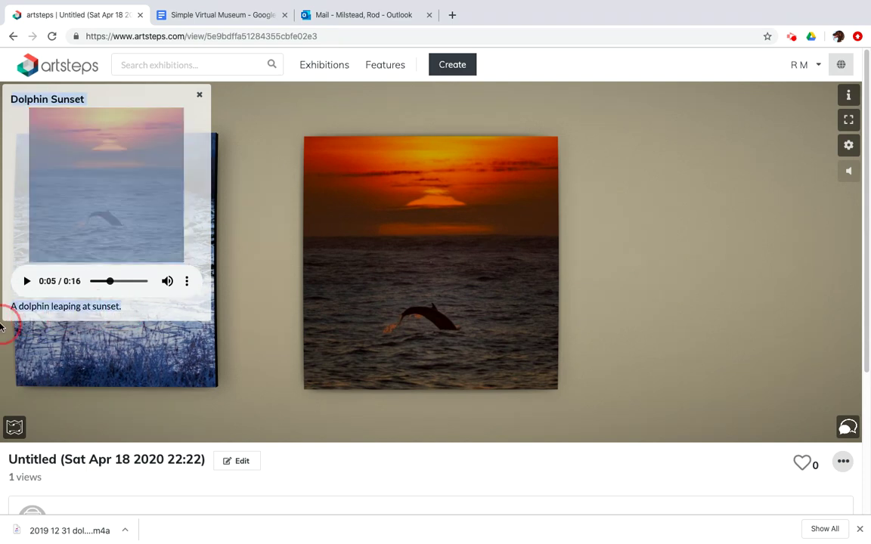
click(31, 317)
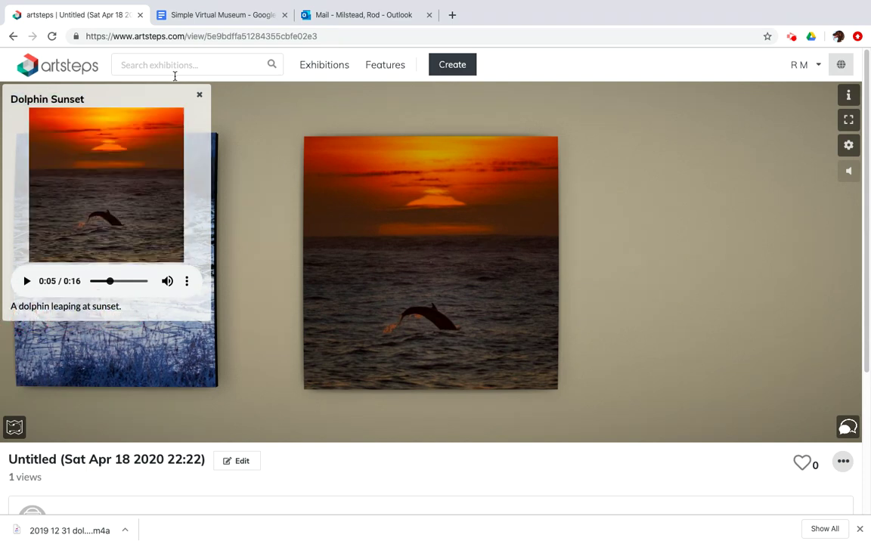
Step: Close the Dolphin Sunset info popup to return to the frozen-water and dolphin paintings
click(199, 95)
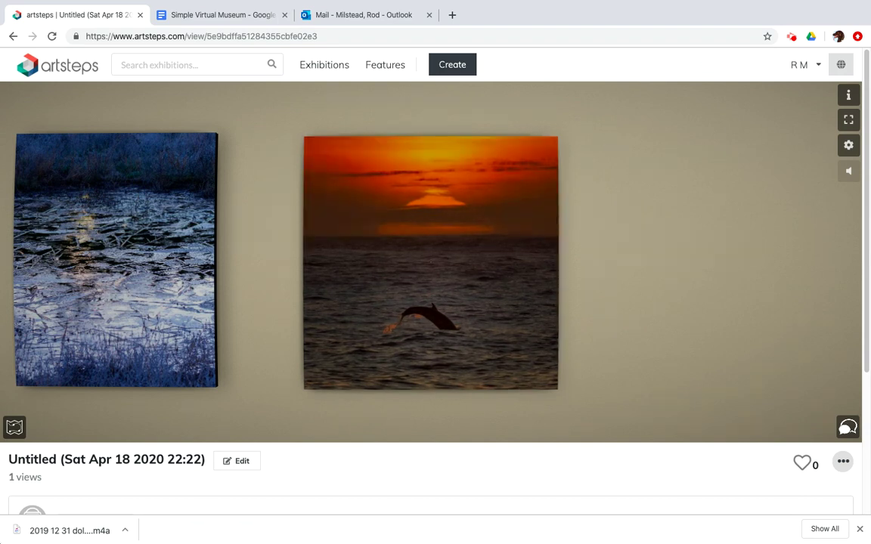
Step: Go back to the editor at step 3, Add & place your artifacts, and show the empty Videos list
click(244, 468)
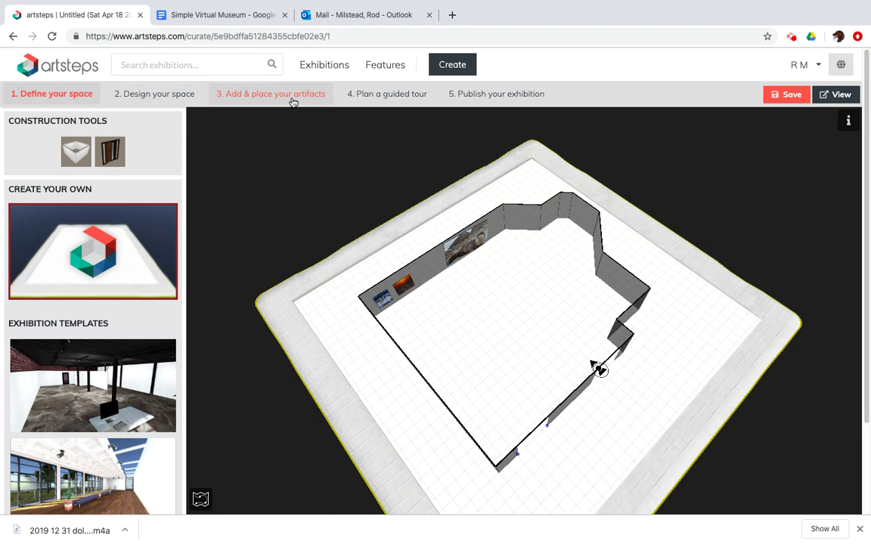
click(293, 99)
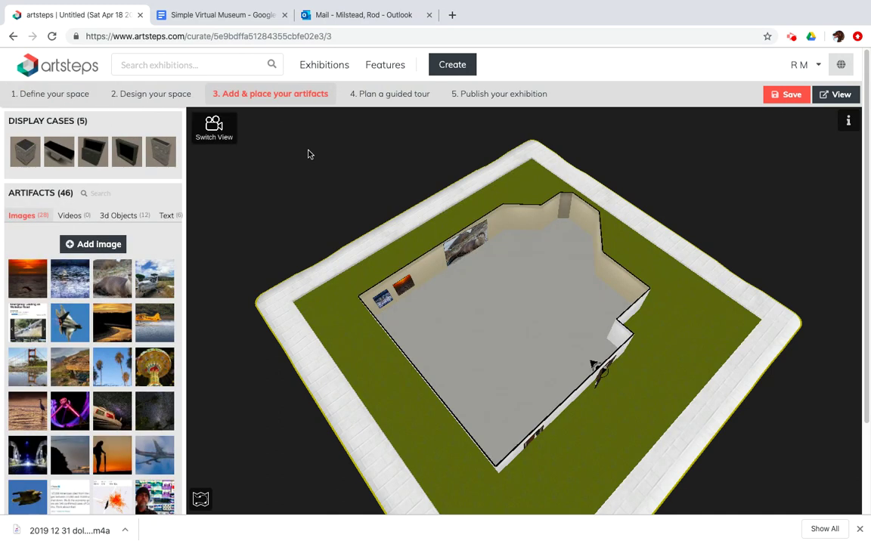
click(72, 221)
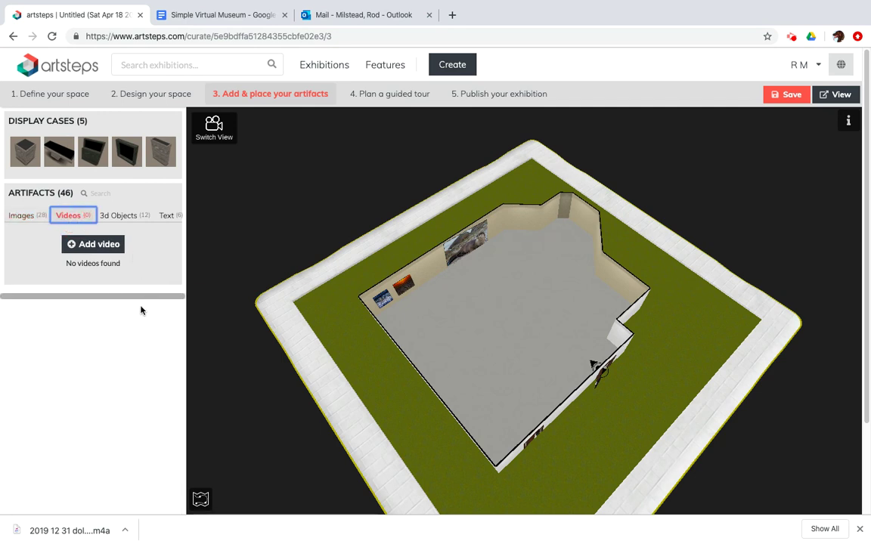
click(93, 248)
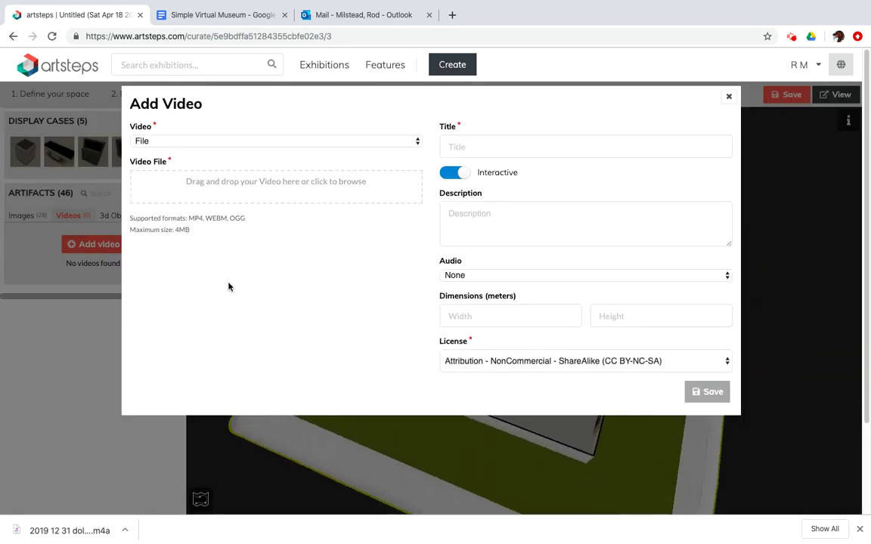
mouse_move(188, 231)
mouse_down()
mouse_move(130, 232)
mouse_move(195, 231)
mouse_up()
click(195, 231)
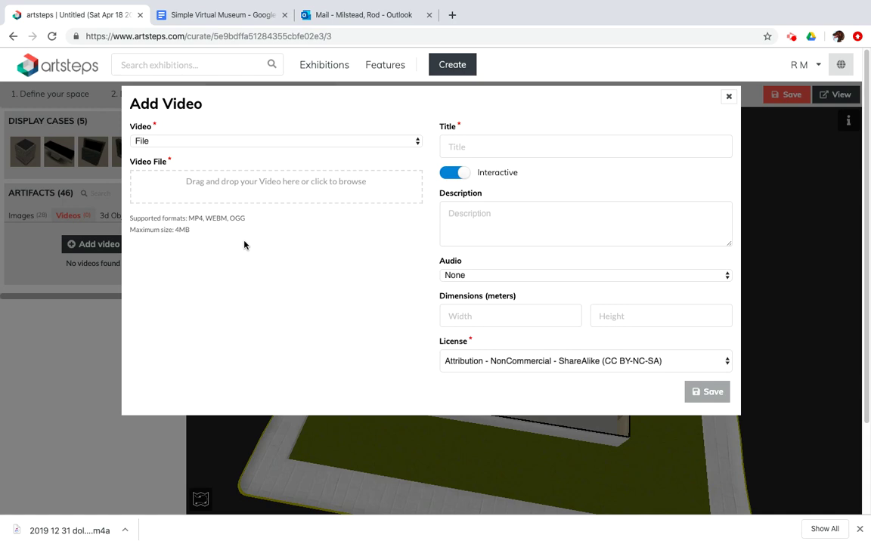
click(417, 142)
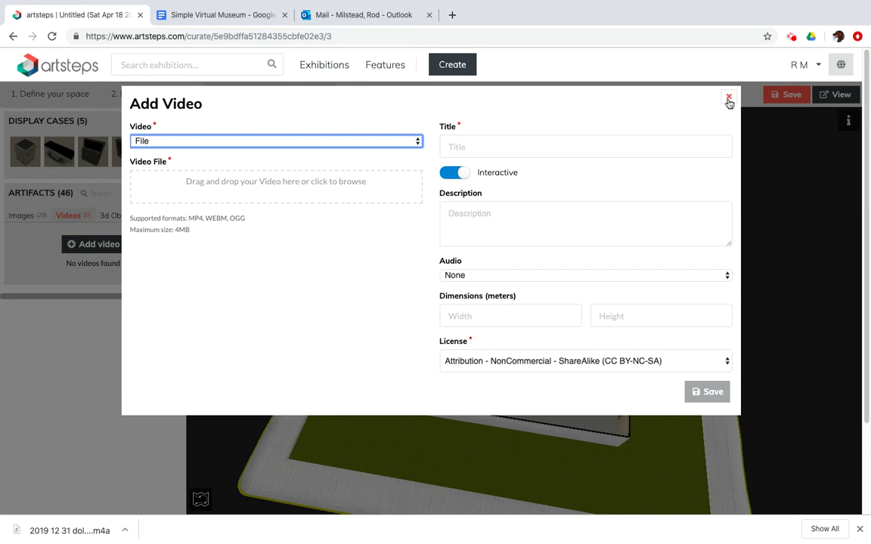
click(188, 233)
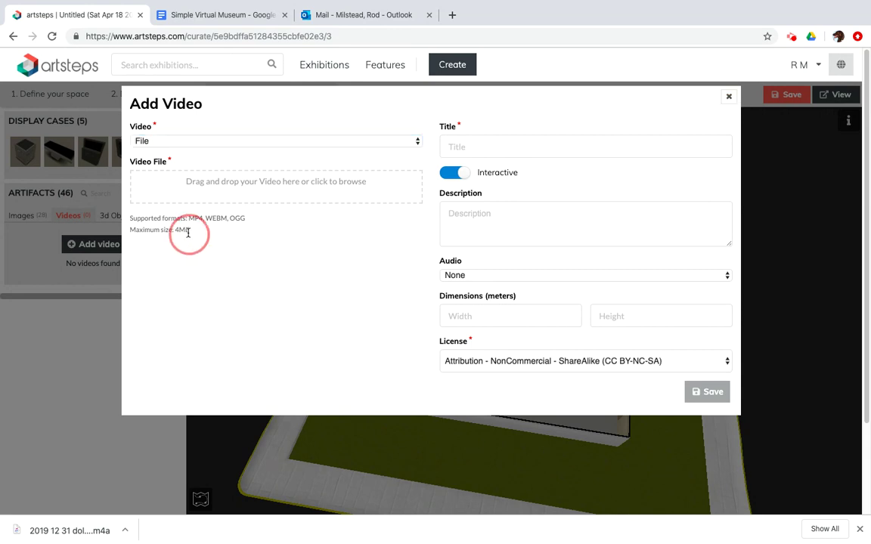
drag(188, 233, 175, 230)
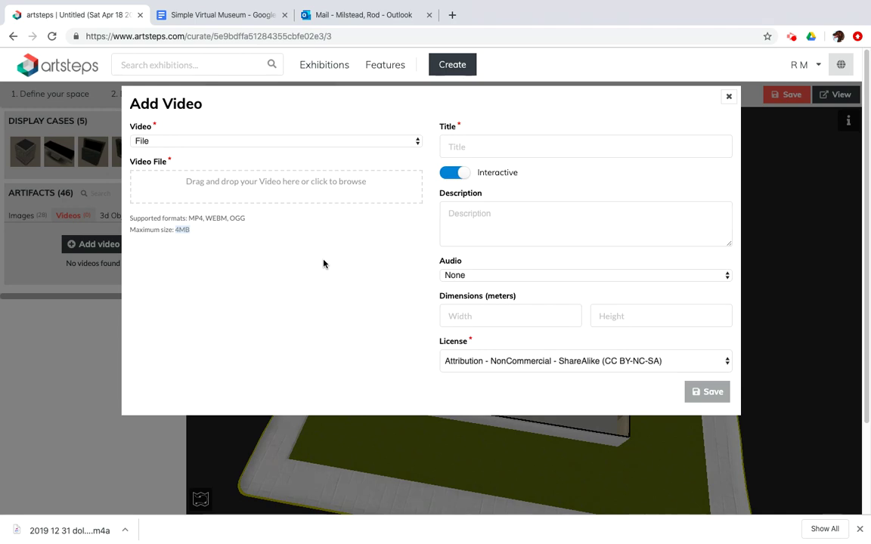
click(729, 97)
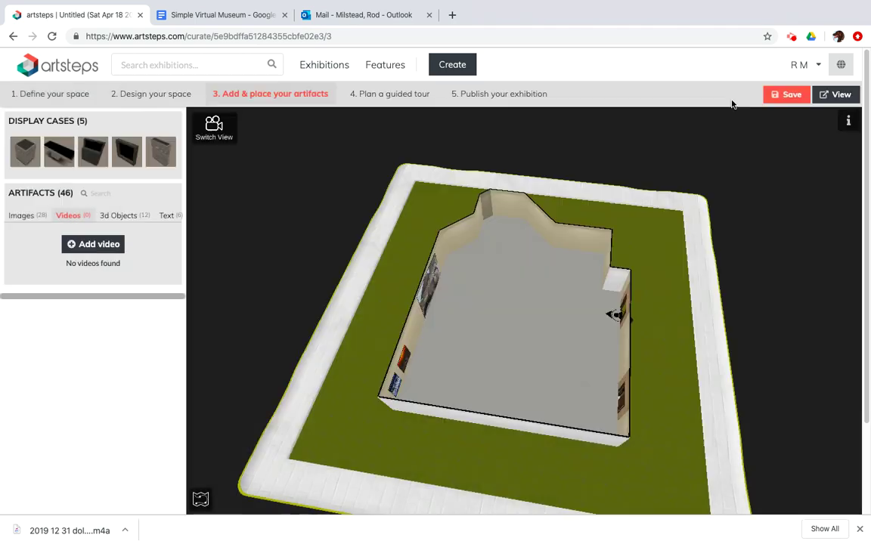